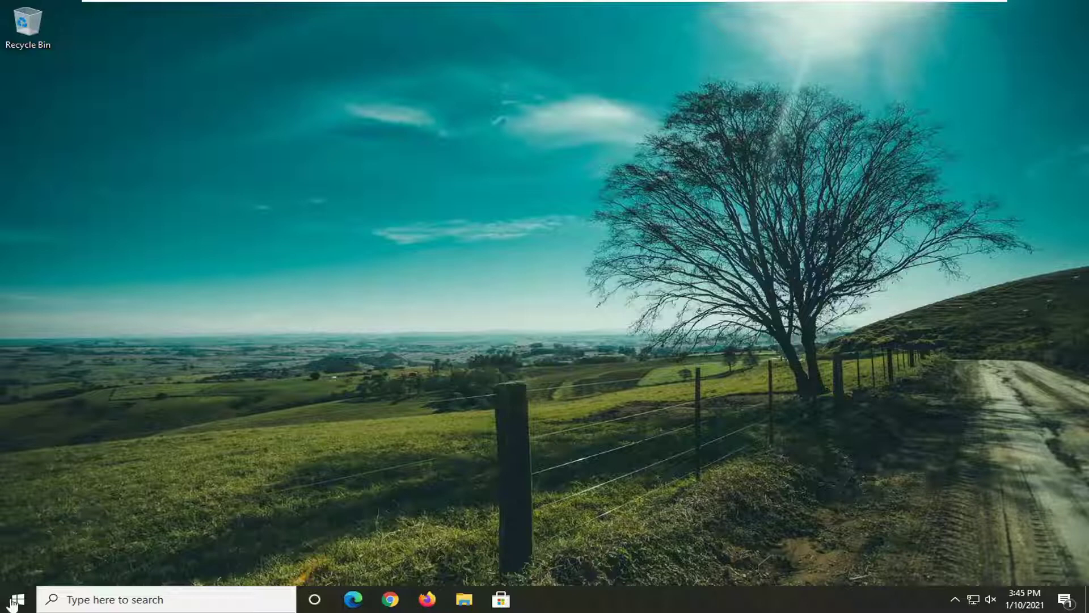
Open the Start menu search to look for Control Panel.
left_click(16, 600)
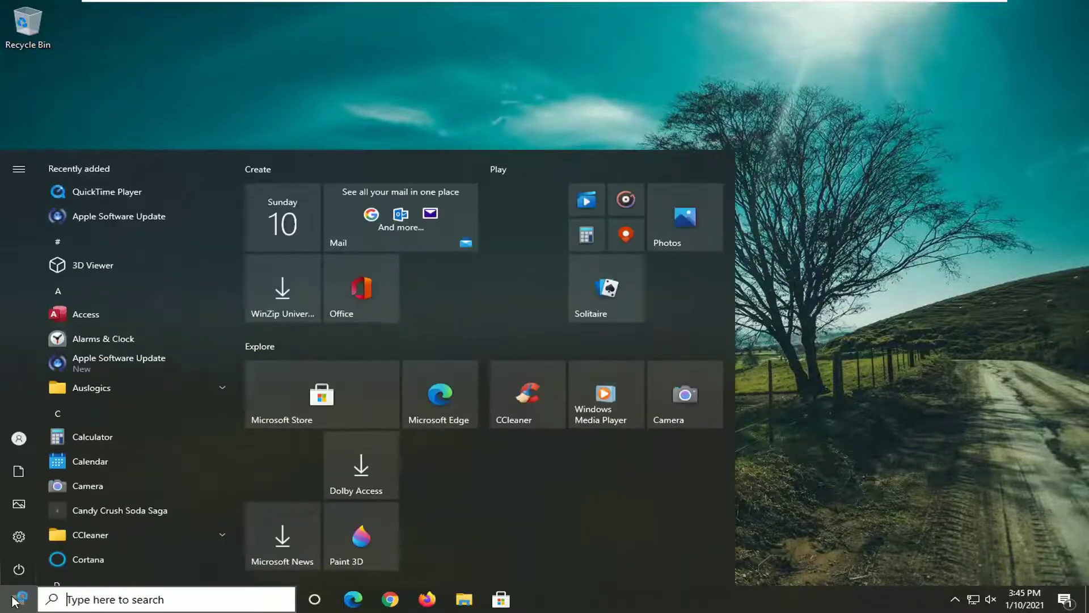
type("d")
type("ontrol")
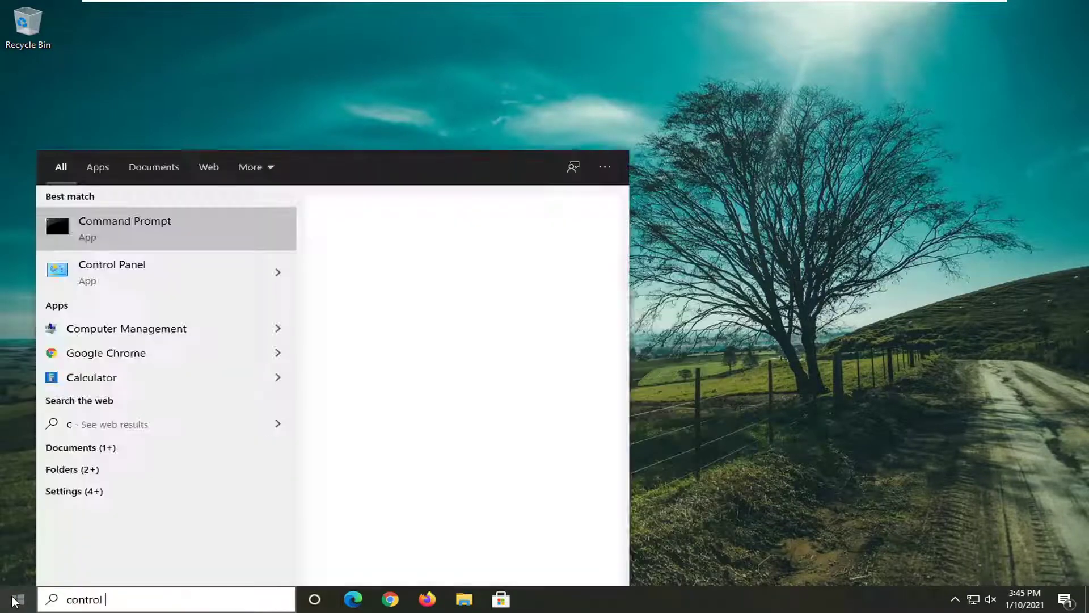
type(" panel")
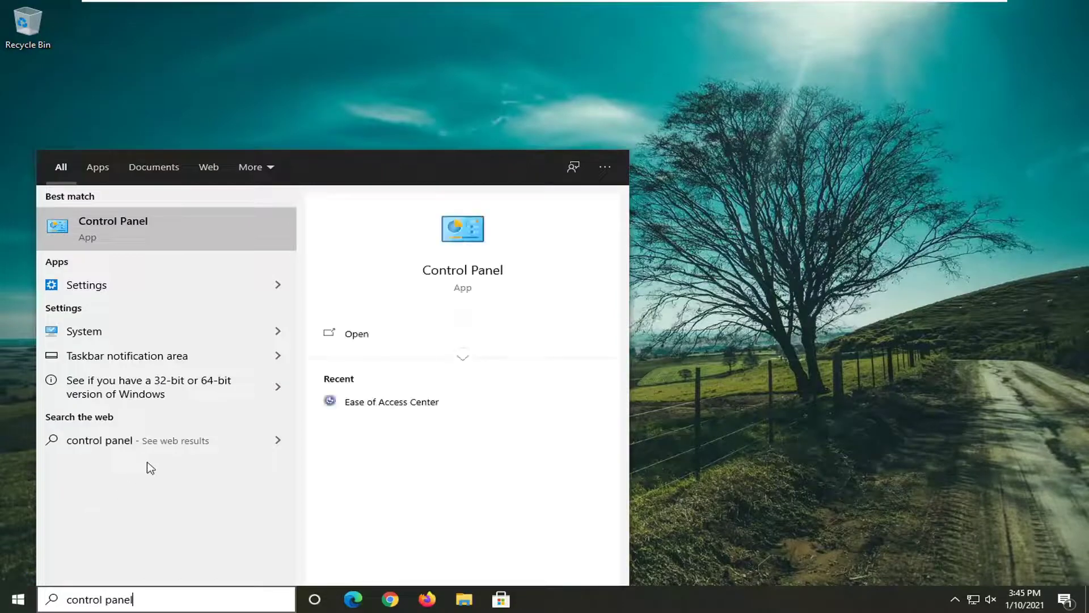
Open Control Panel's Programs and Features and select Microsoft Office Professional 2016.
left_click(117, 232)
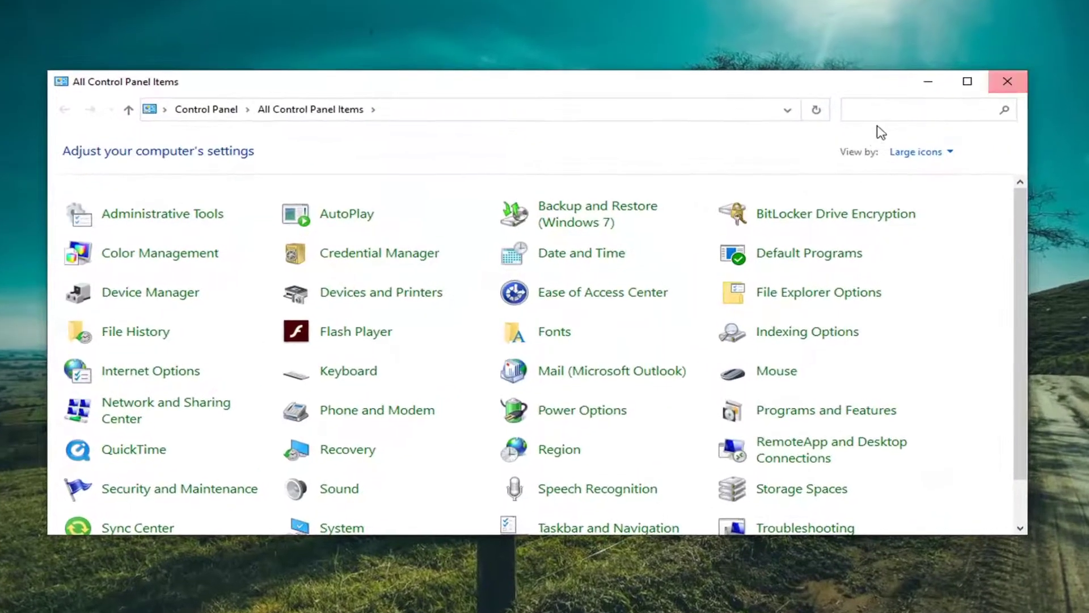
left_click(805, 416)
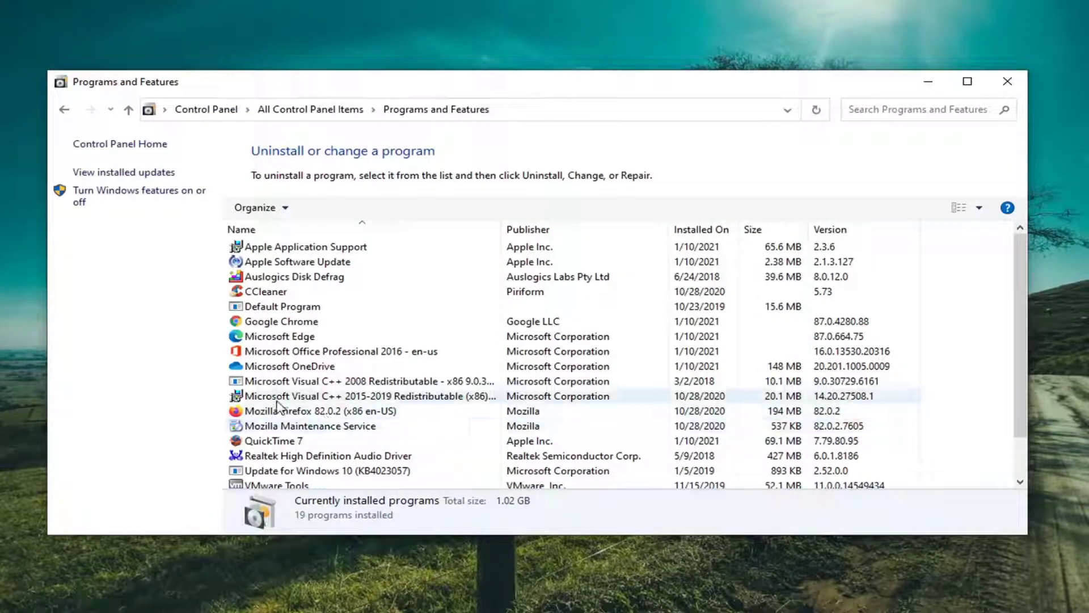
left_click(258, 353)
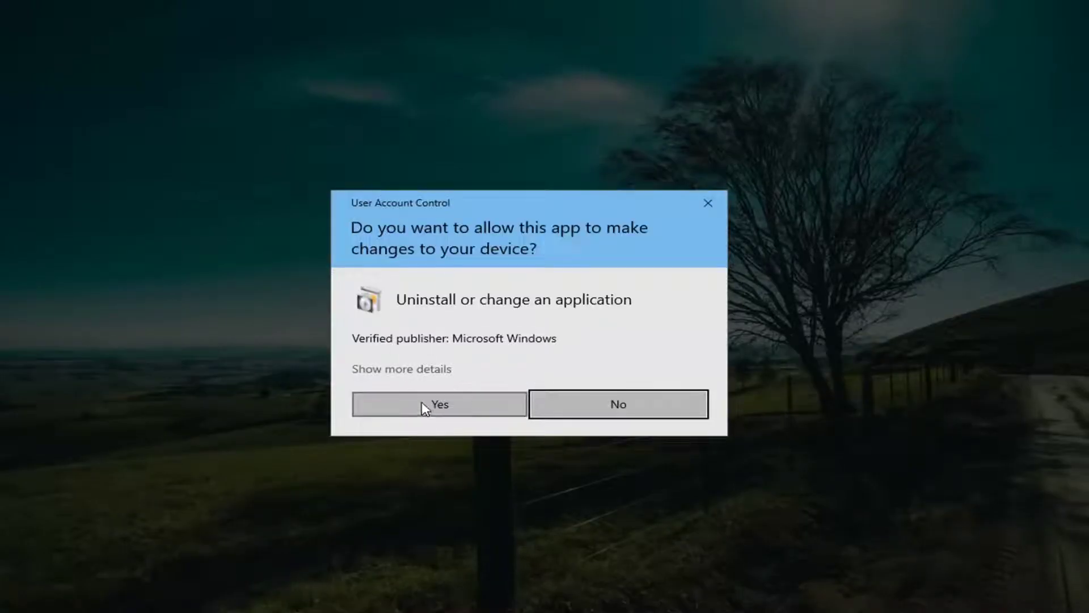
Approve the permission prompt, then choose and confirm Quick Repair for Office.
left_click(424, 407)
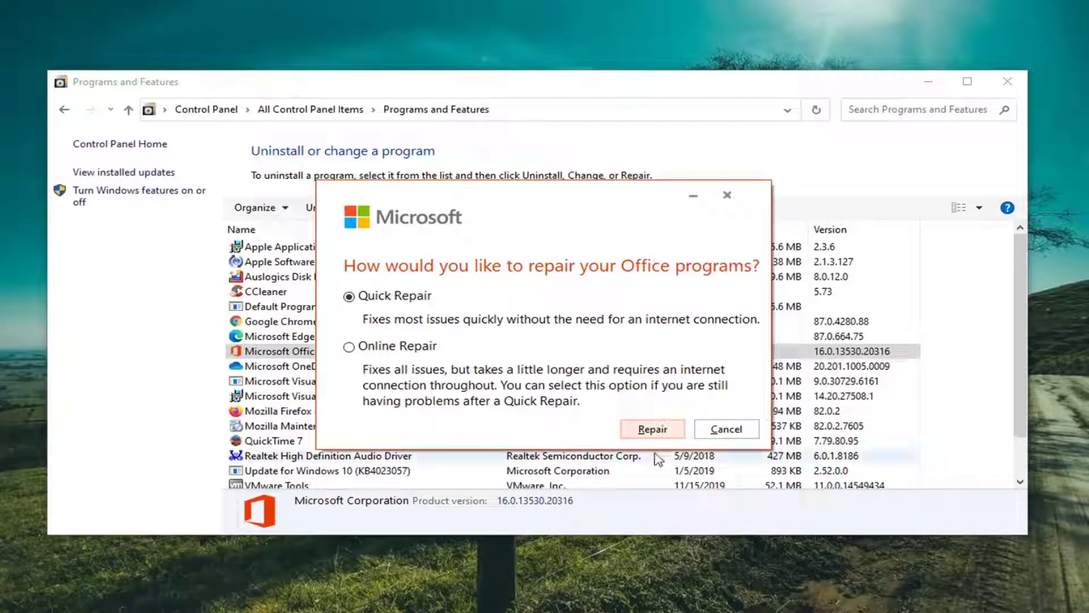
left_click(652, 430)
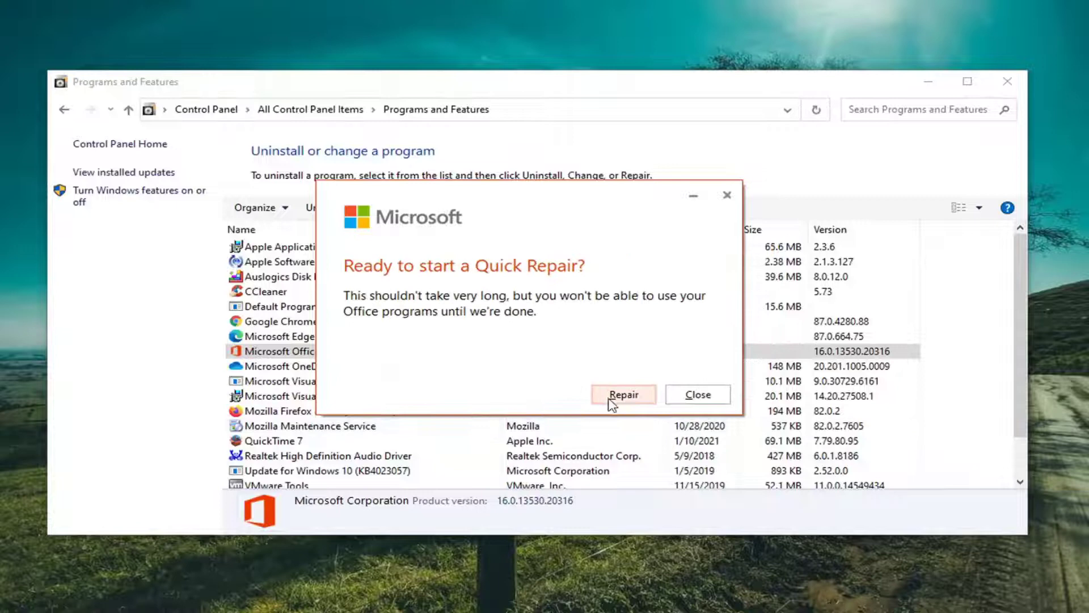
left_click(623, 396)
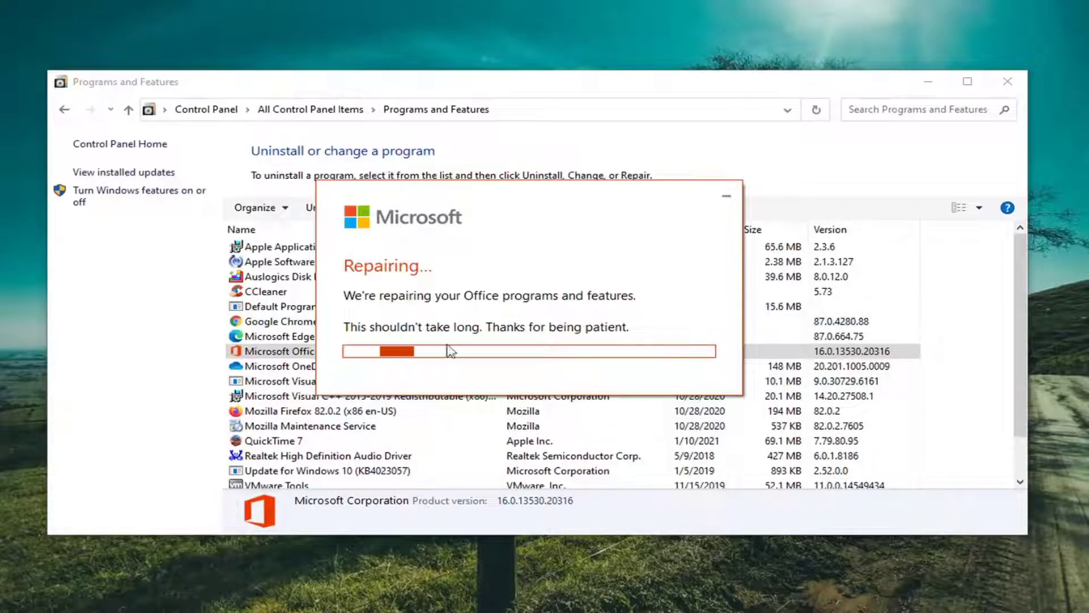